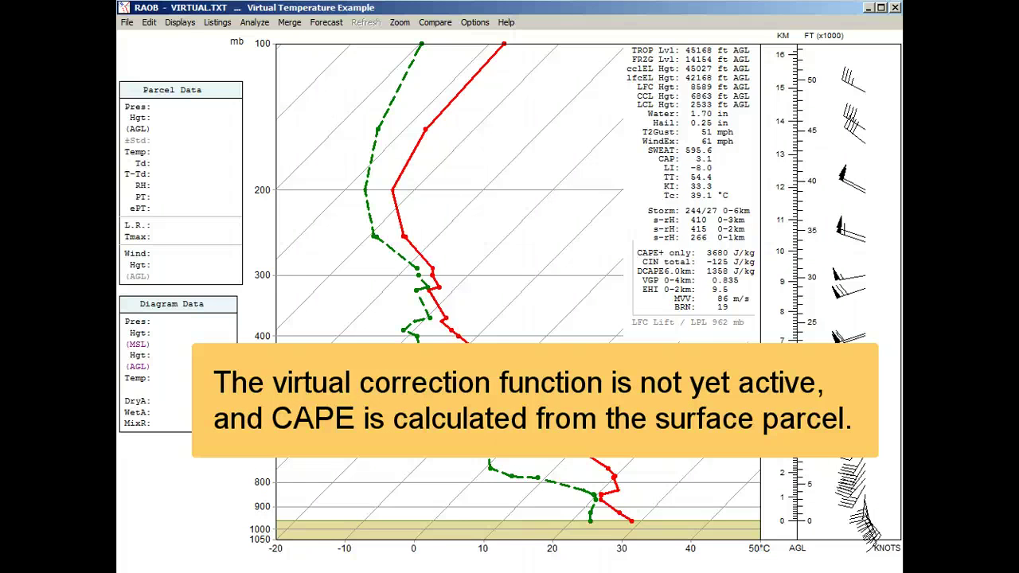
Lift the surface parcel, label its significant levels and shade CAPE/CIN, then refresh back to the bare profiles.
click(254, 22)
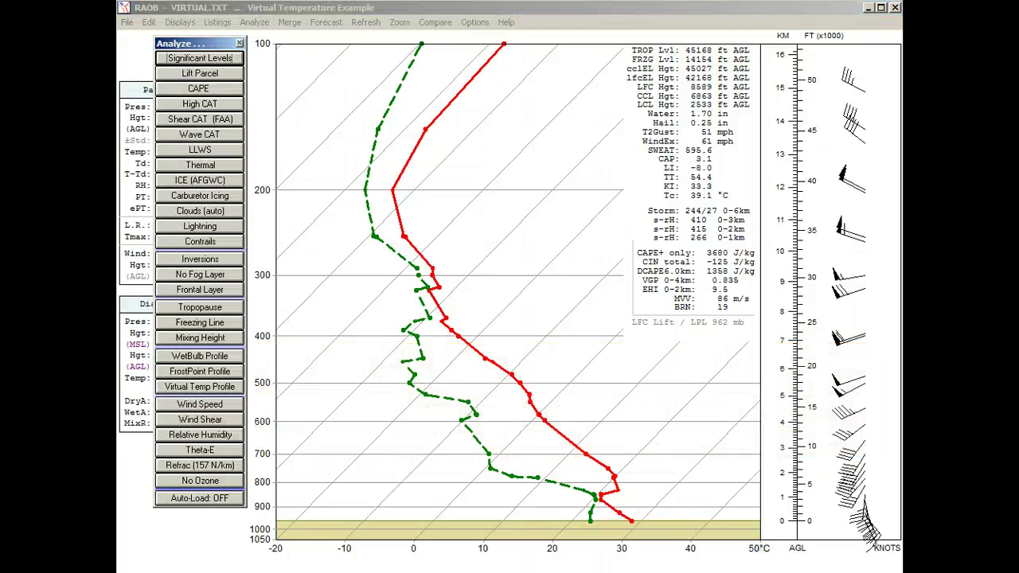
click(163, 72)
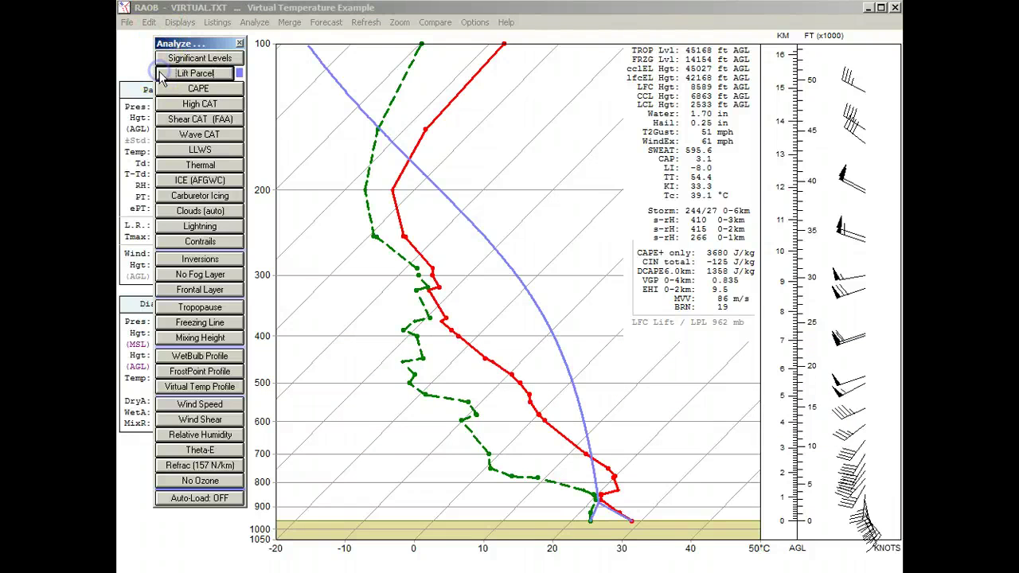
click(172, 58)
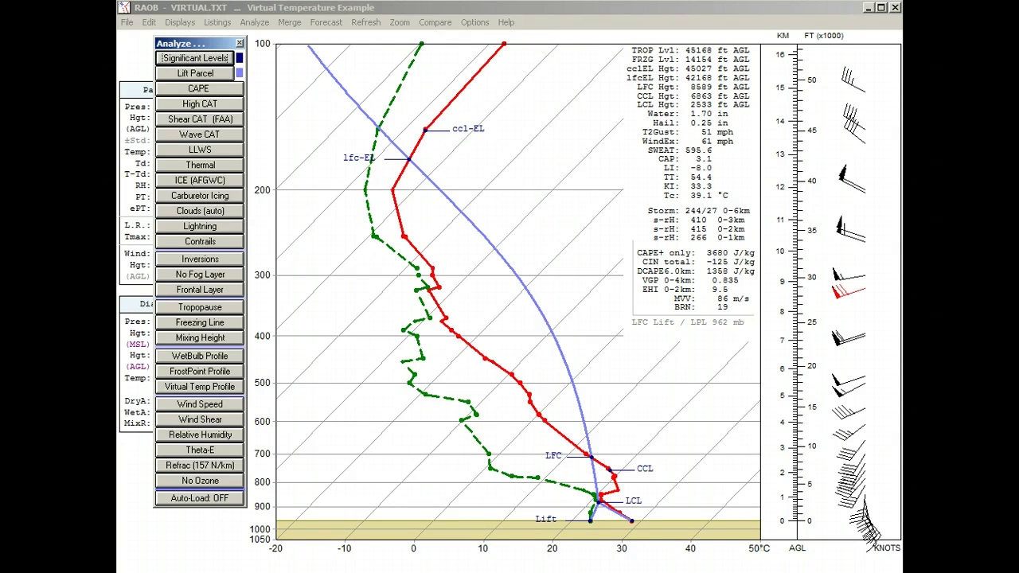
click(164, 89)
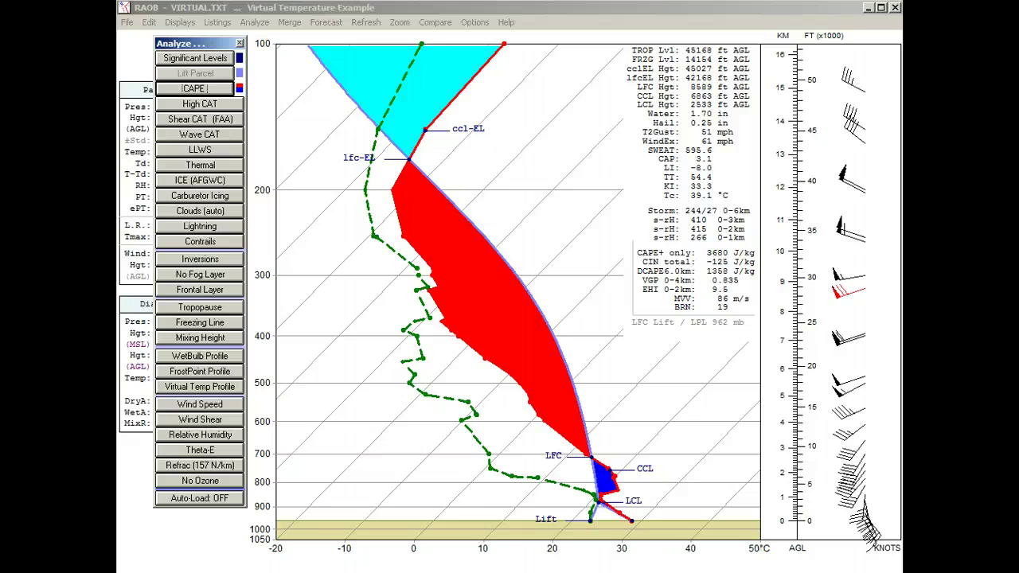
key(Escape)
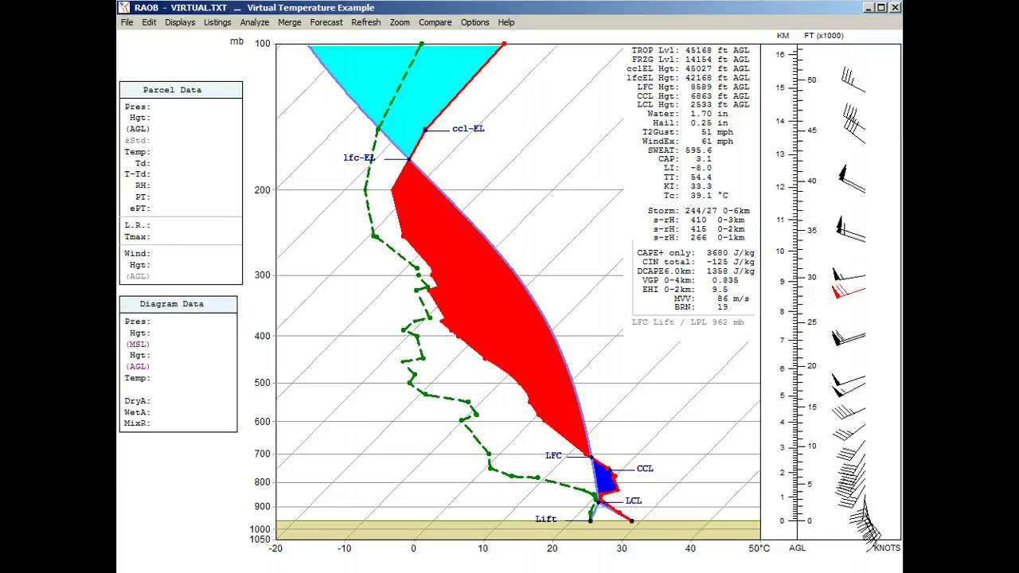
click(364, 22)
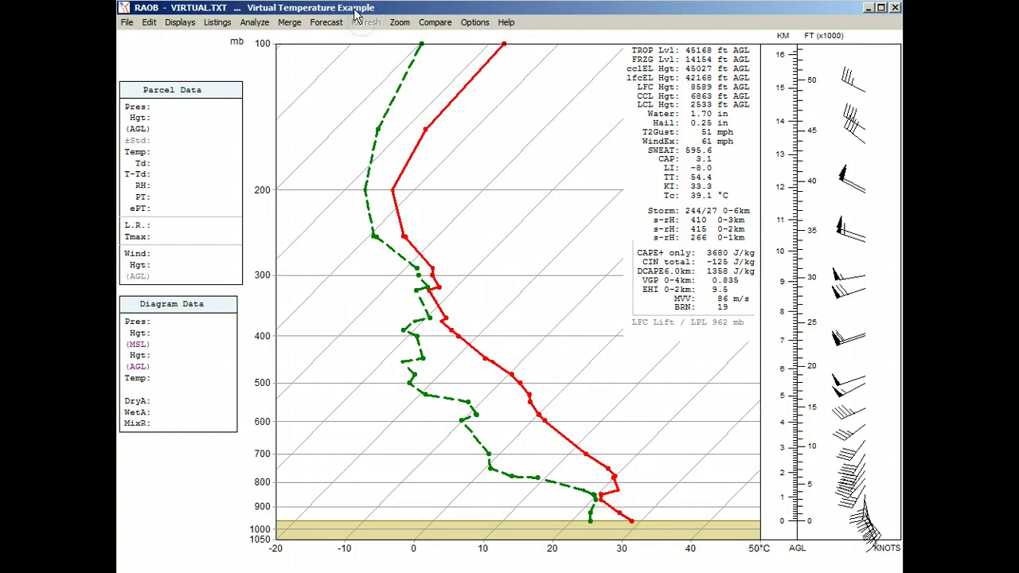
click(255, 22)
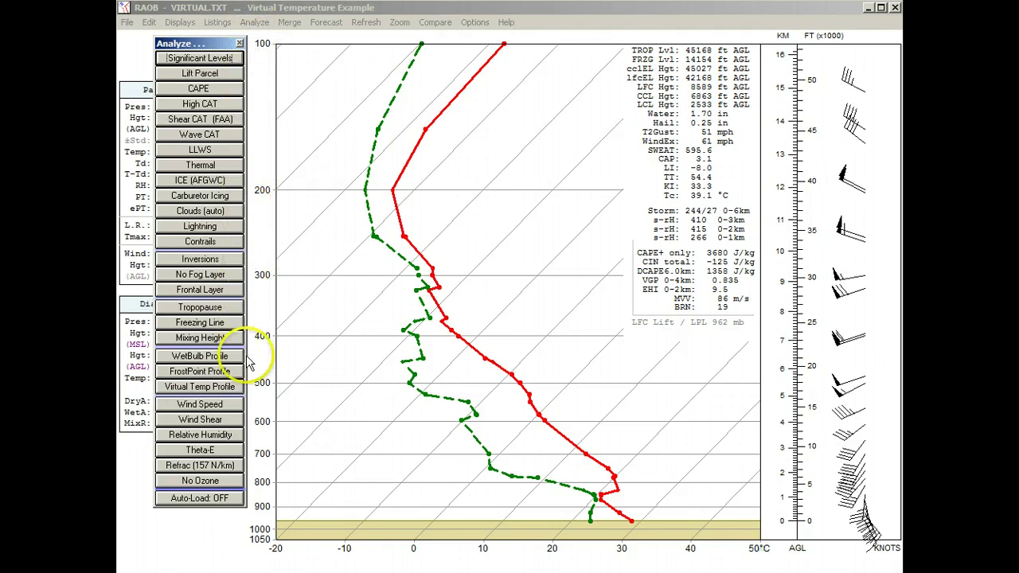
click(236, 389)
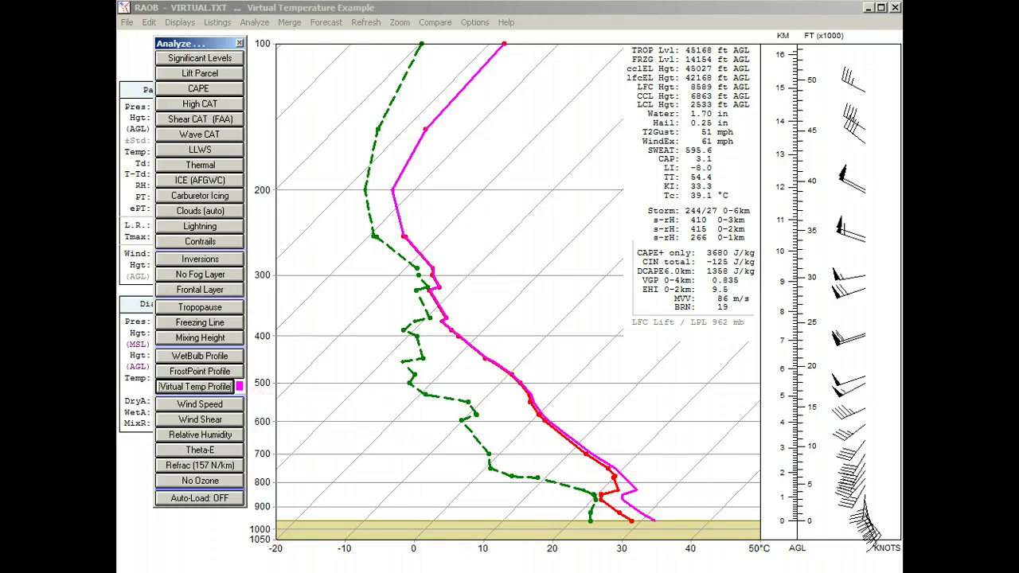
key(Escape)
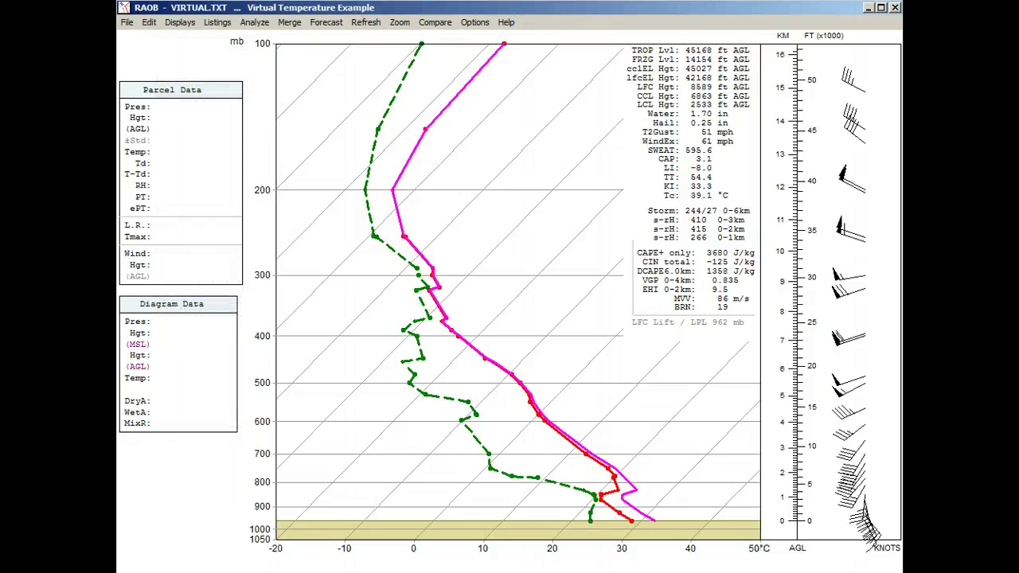
click(367, 22)
Lift the surface parcel again so its trace appears beside the temperature and dewpoint curves.
right_click(262, 62)
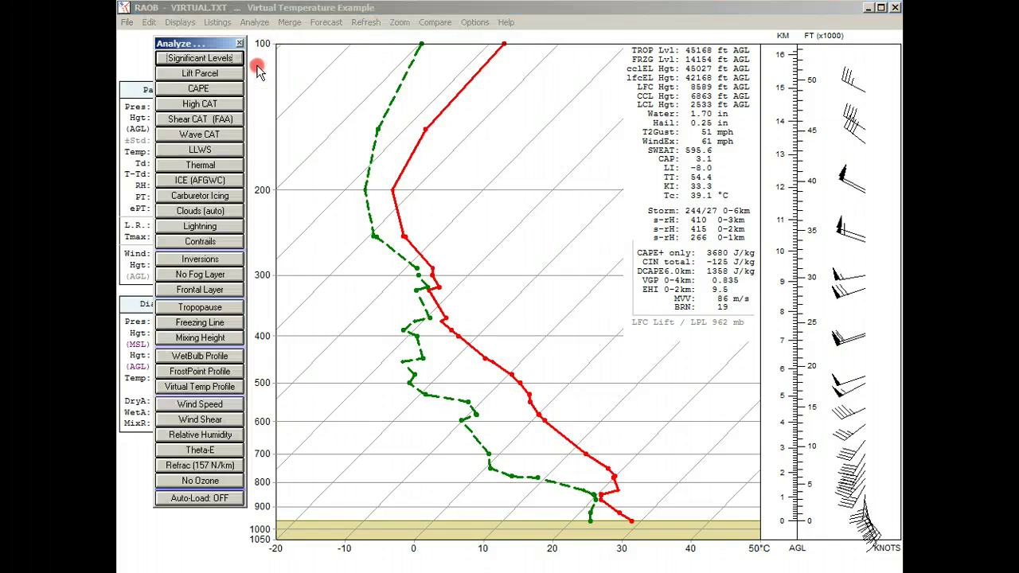
click(237, 74)
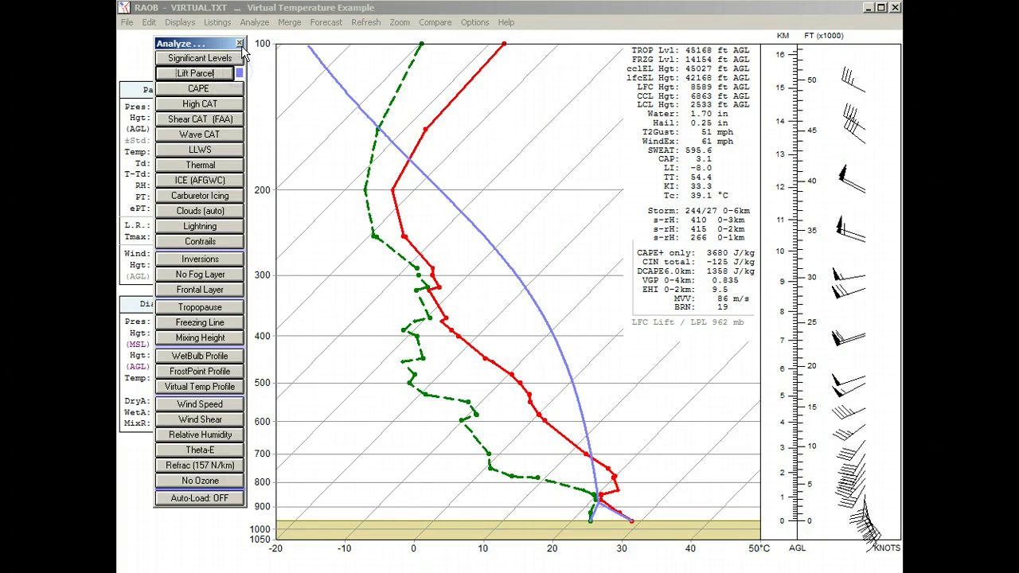
click(239, 44)
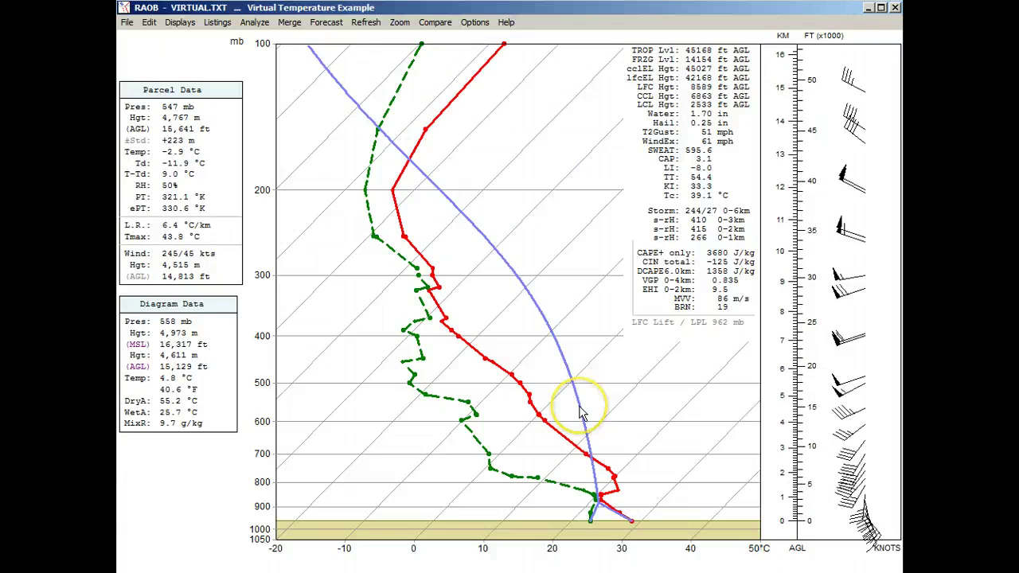
Add the 25.7 saturation adiabat reference line from the Adiabats settings and refresh the chart.
double_click(505, 176)
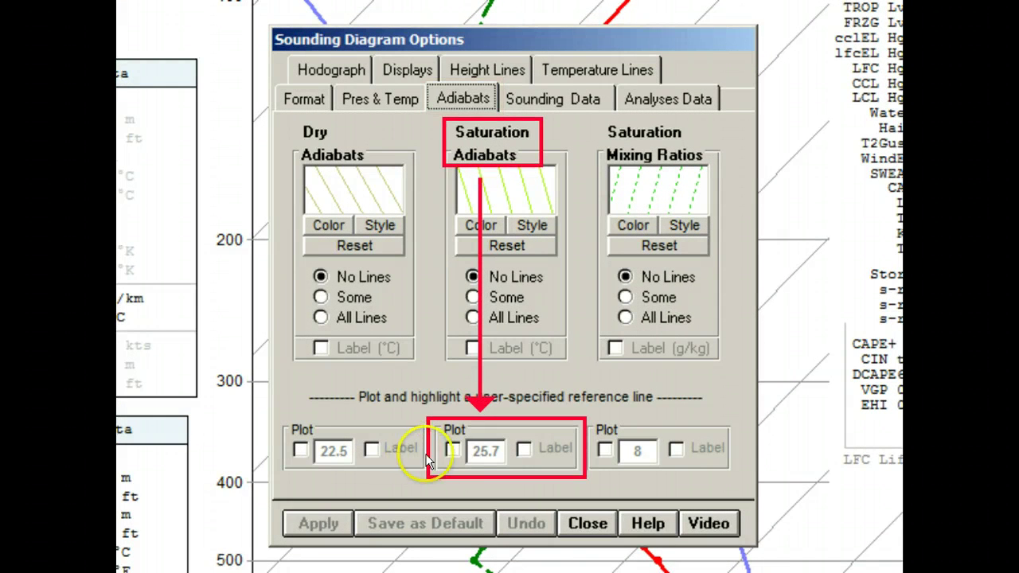
click(453, 450)
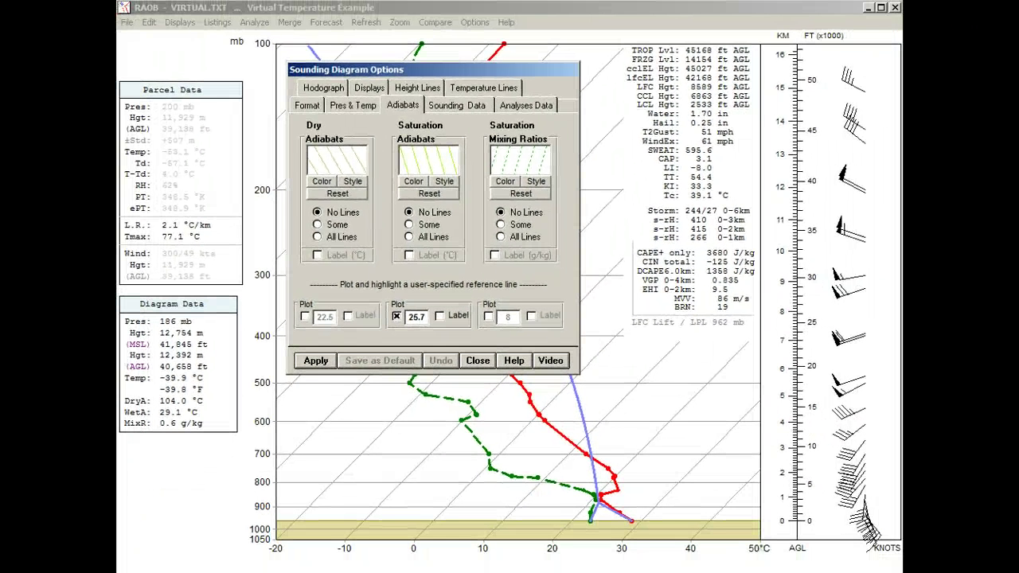
click(310, 360)
click(478, 361)
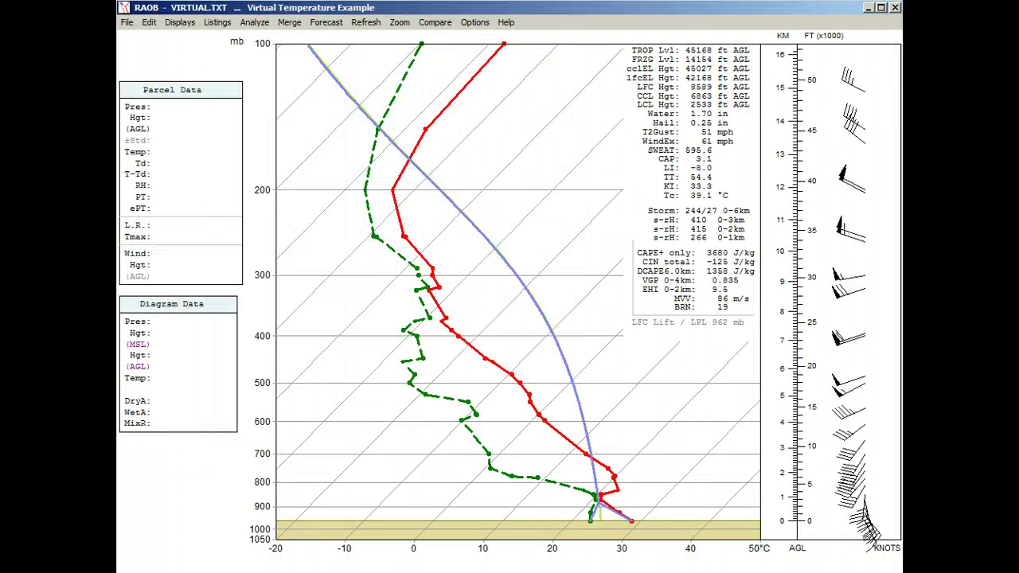
click(366, 22)
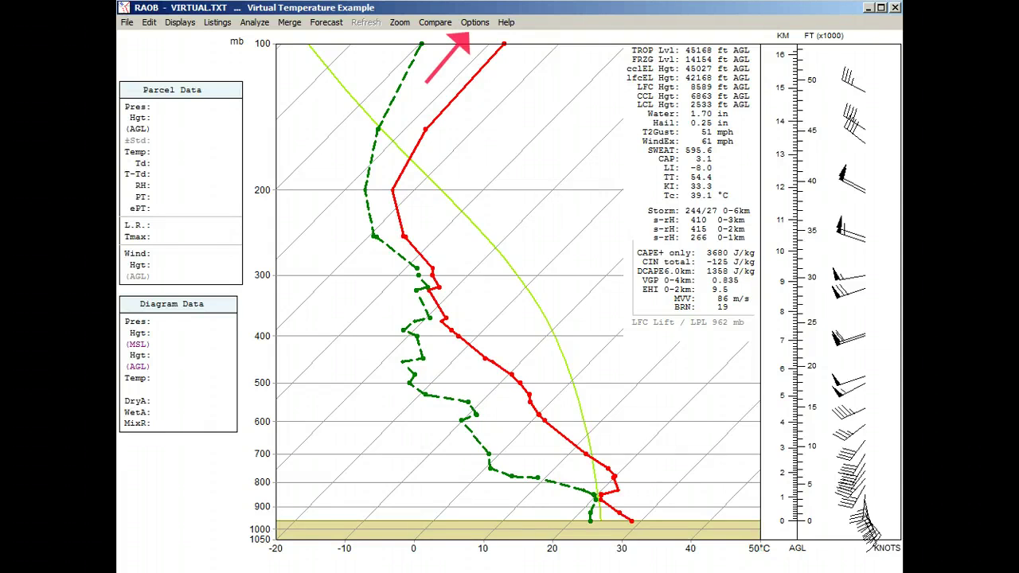
Turn on Virtual Correction (with LFC only) in Program Options' Parcel Lifting & CAPE settings.
click(474, 22)
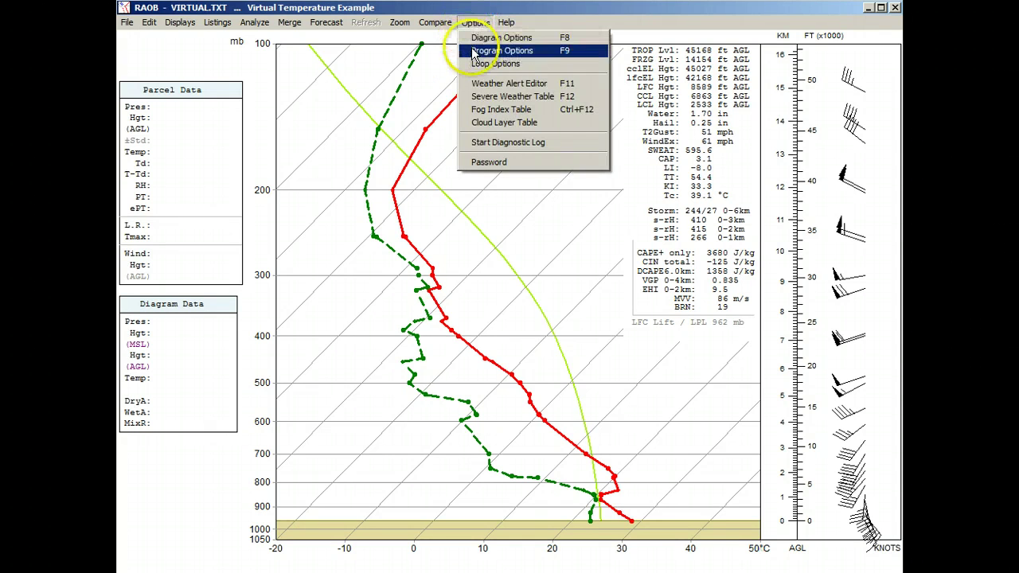
click(472, 53)
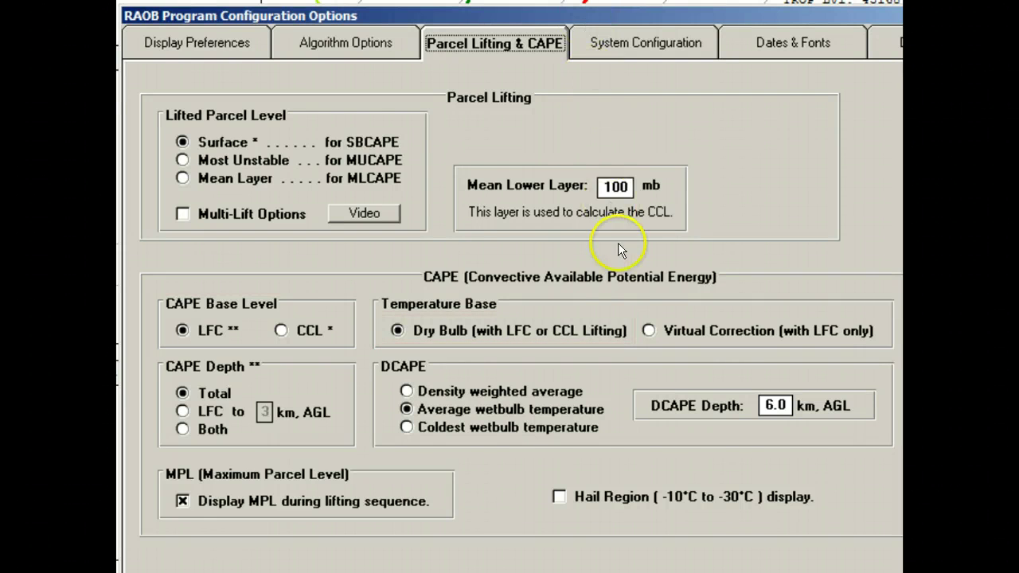
click(649, 331)
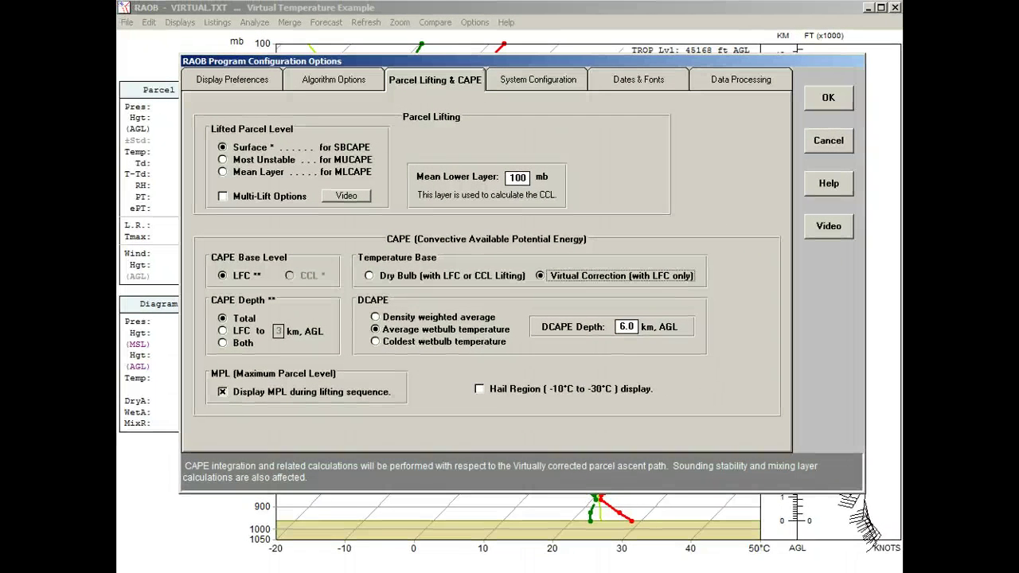
click(829, 97)
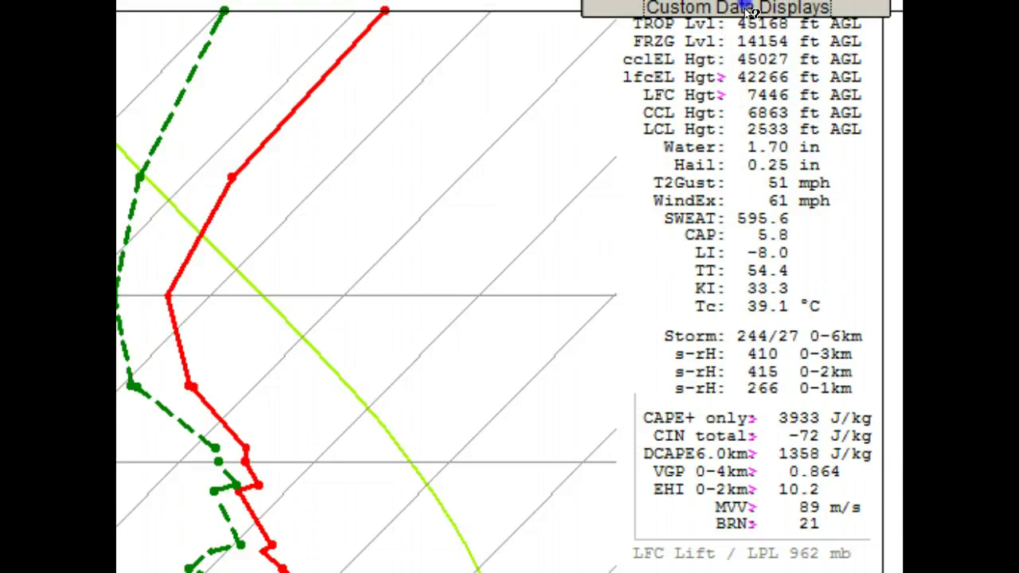
Set the custom data display to VirtTmpCor, BlankSpace, CAPE+ only and CIN total.
click(745, 10)
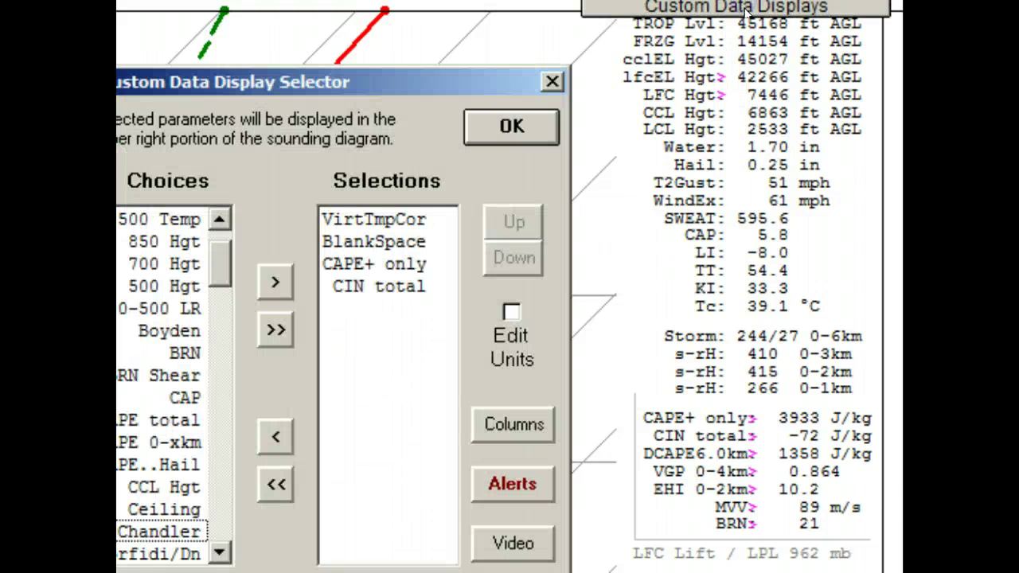
click(539, 134)
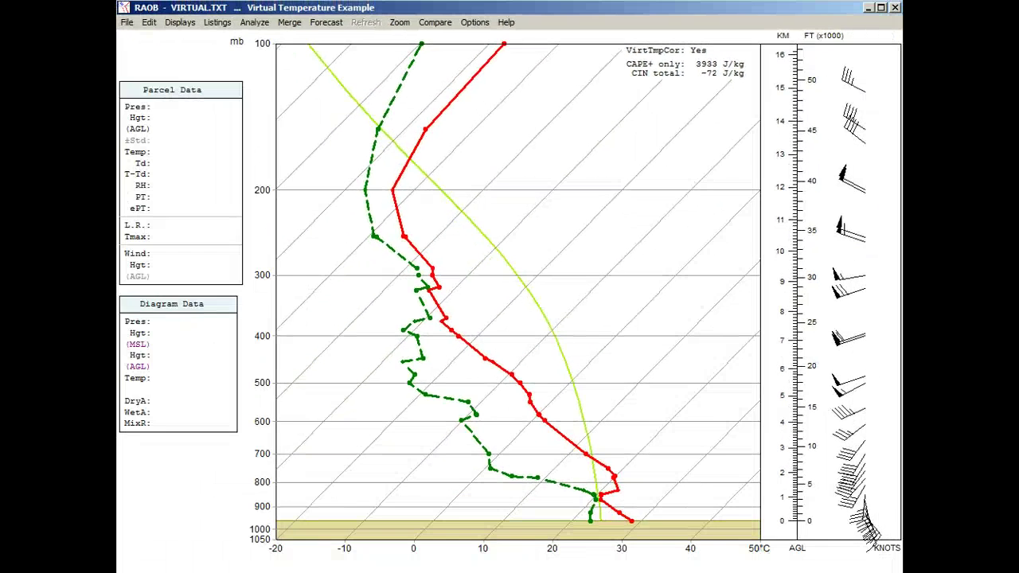
Lift the virtually corrected parcel, label LCL, CCL, LFC and EL, and shade CAPE and CIN.
click(254, 22)
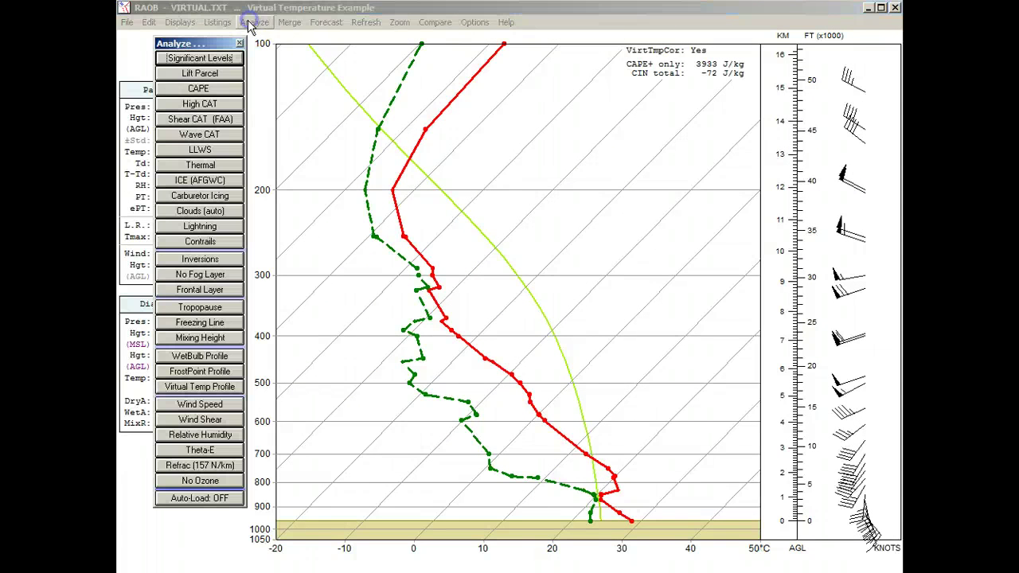
click(168, 76)
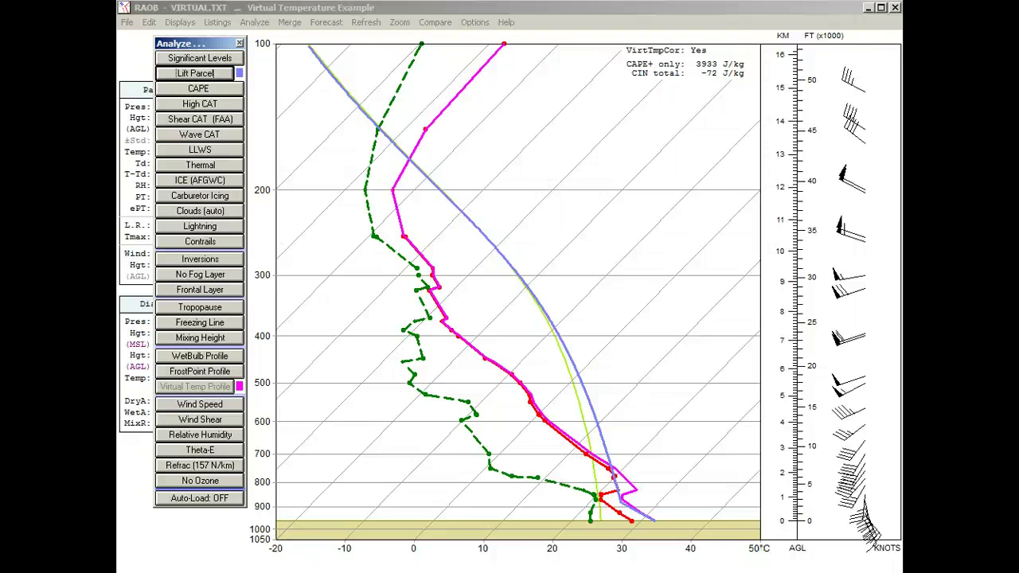
click(167, 58)
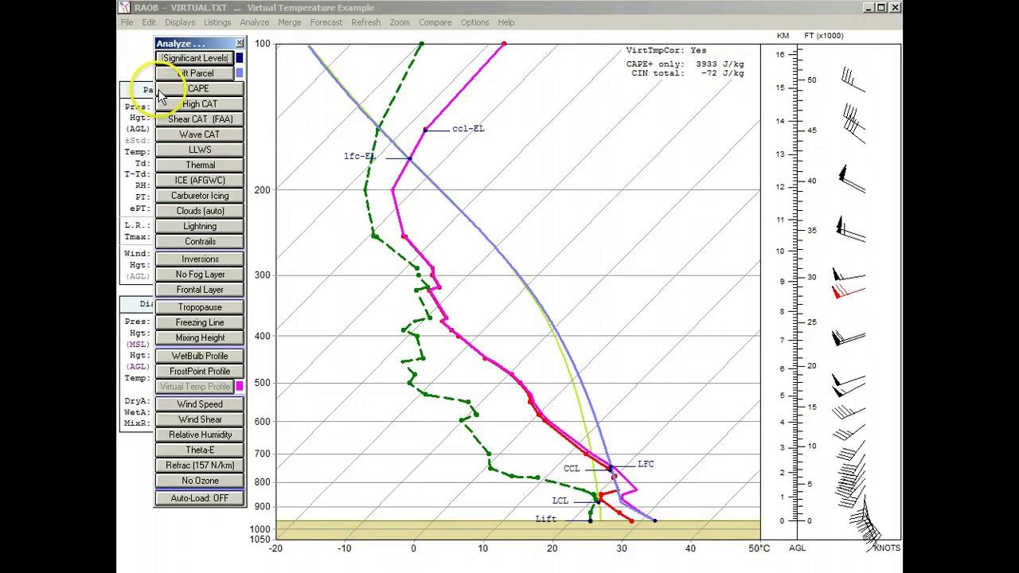
click(192, 89)
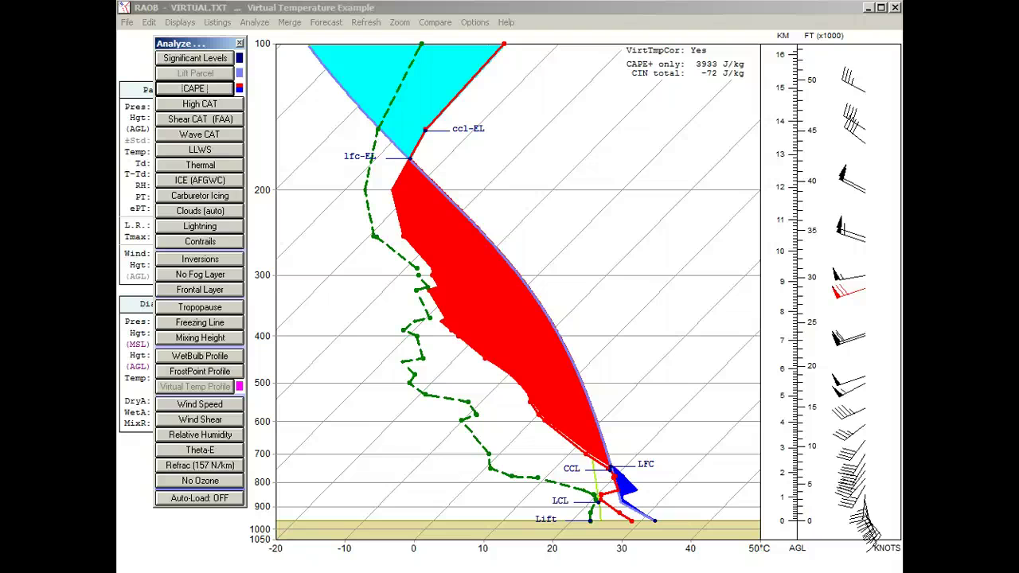
key(Escape)
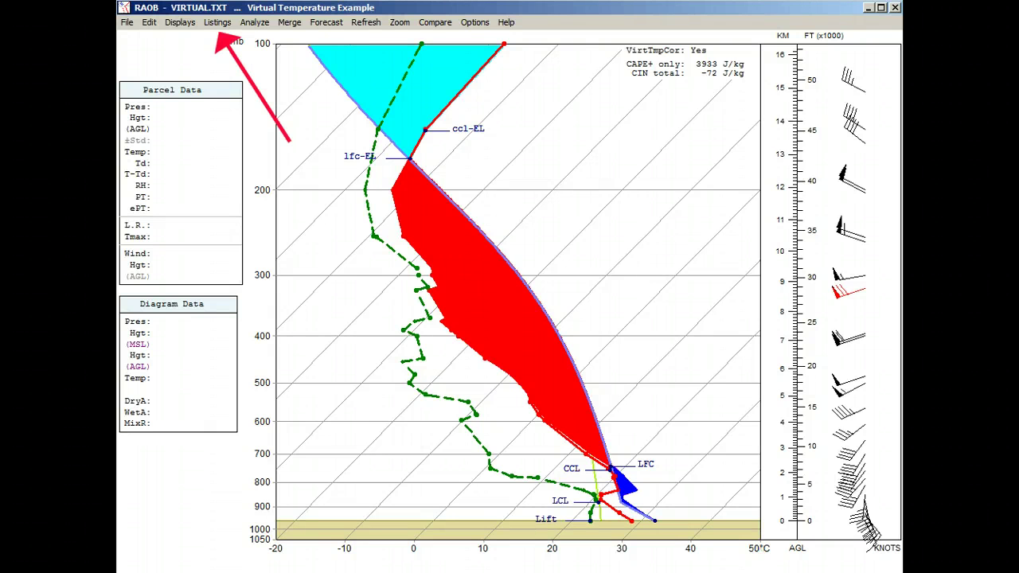
Open the VIRTUAL.TXT listings and check Compare Indices, then the Storm Table.
click(217, 23)
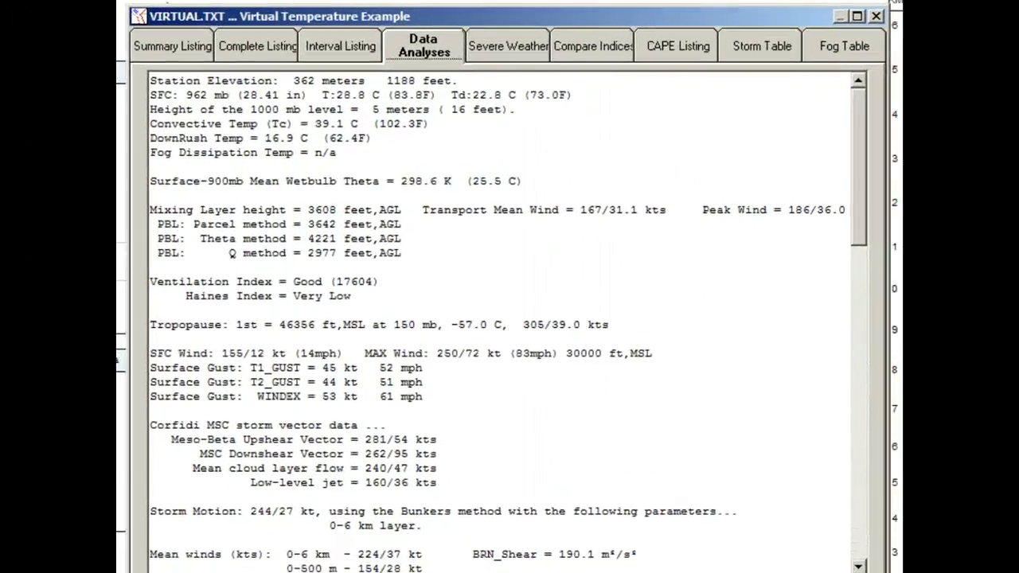
mouse_move(872, 121)
mouse_down()
mouse_move(860, 129)
mouse_move(861, 328)
mouse_up()
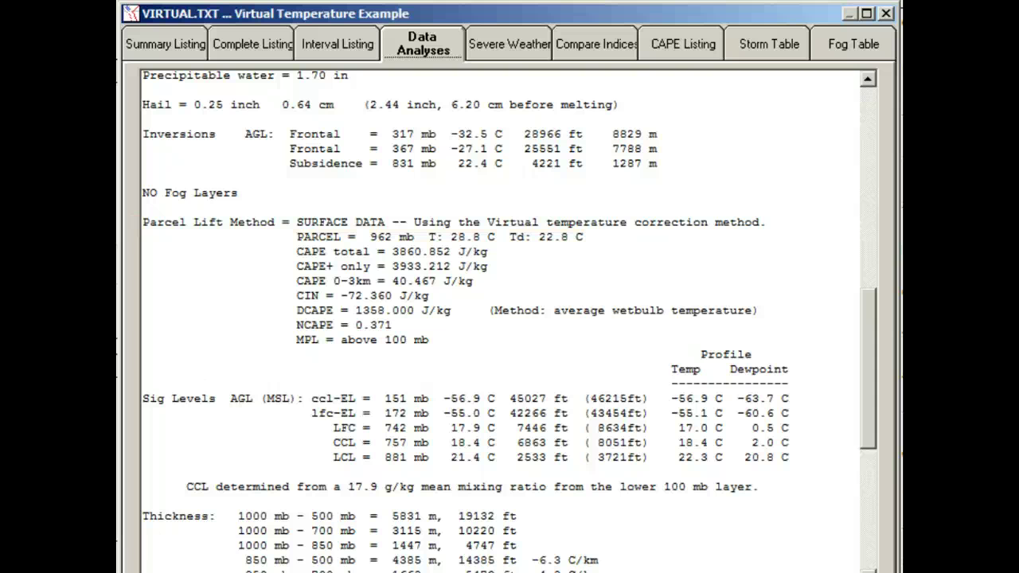
click(595, 44)
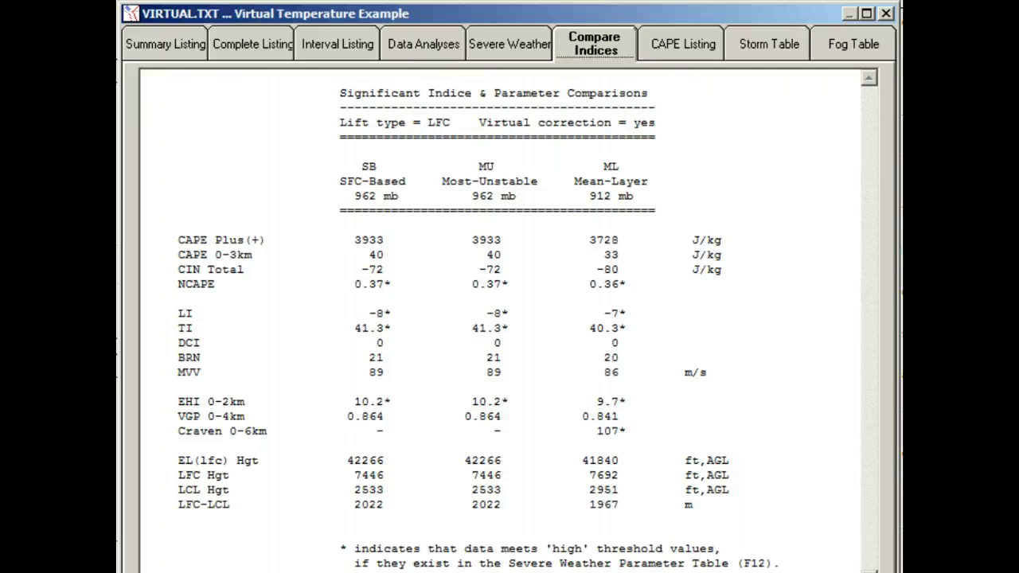
click(768, 43)
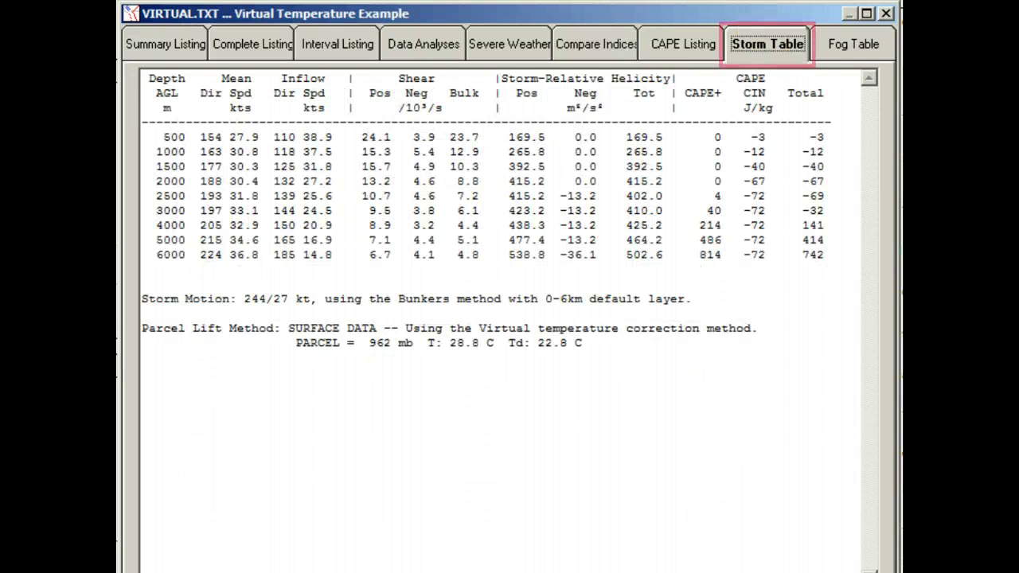